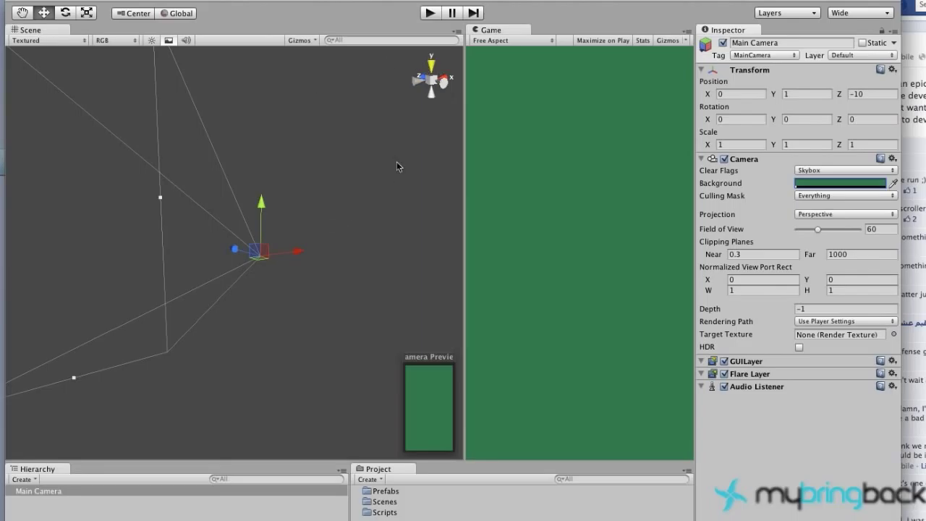
# Step: Examine the Main Camera and its view cone in the Scene view from the left, top, back, right and front
pyautogui.click(419, 83)
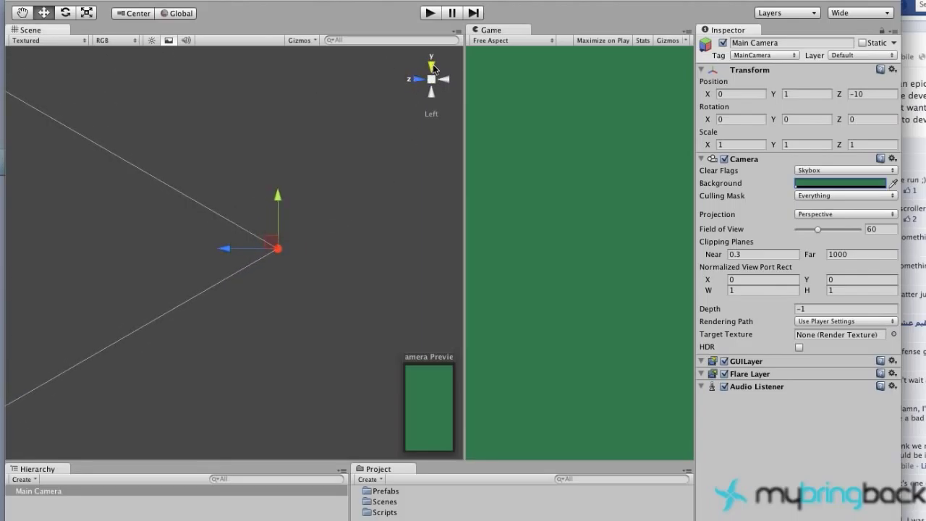
pyautogui.click(432, 67)
pyautogui.click(420, 83)
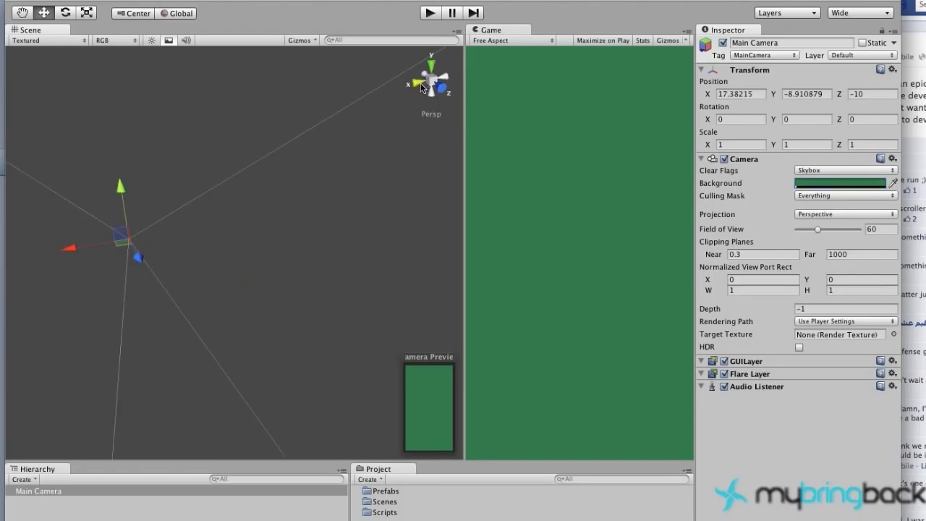
pyautogui.click(419, 82)
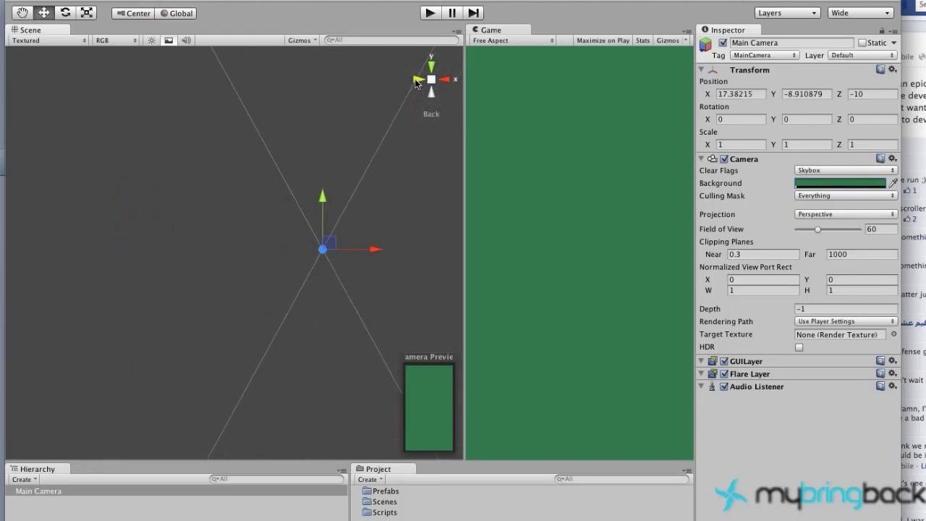
pyautogui.click(438, 80)
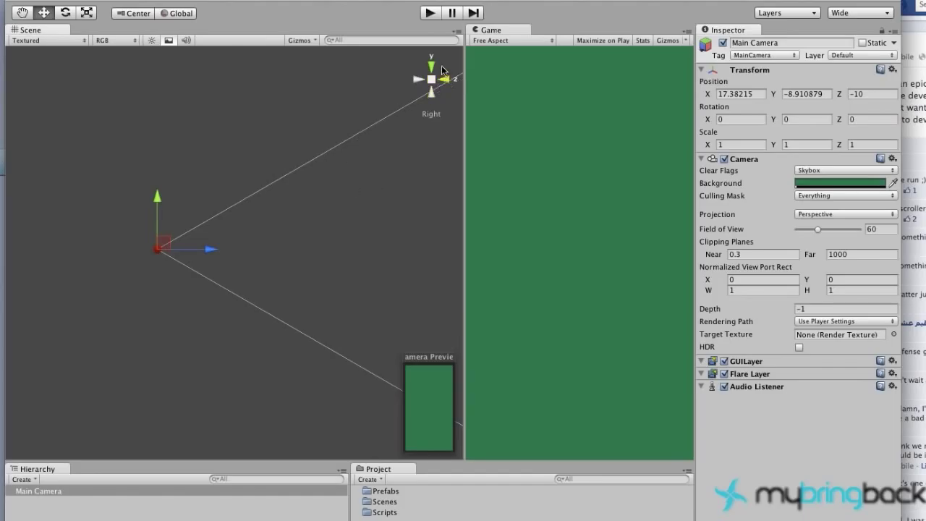
pyautogui.click(432, 92)
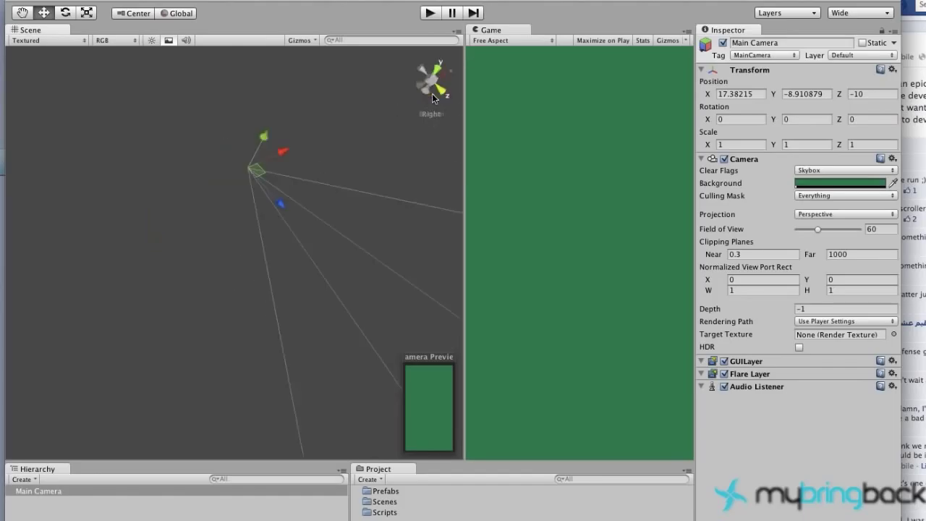
pyautogui.click(434, 82)
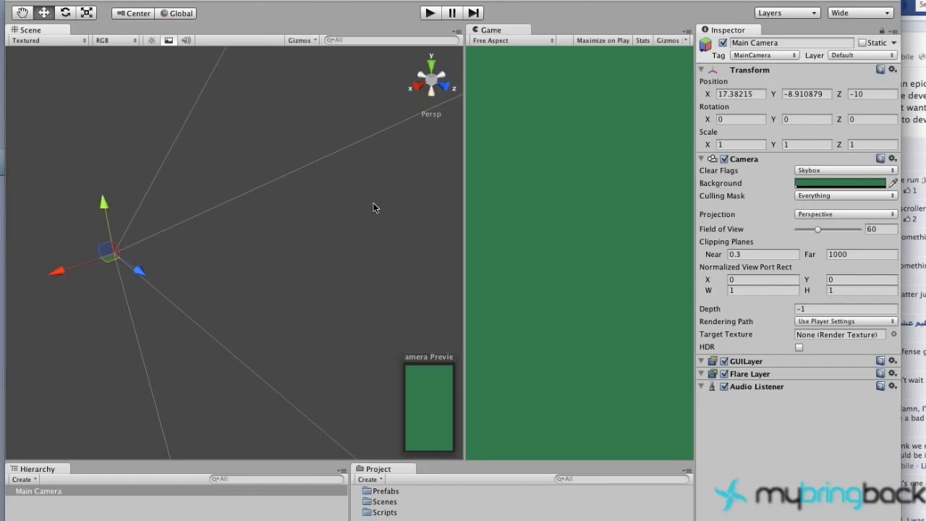
pyautogui.moveTo(370, 216); pyautogui.dragTo(325, 251, button='middle')
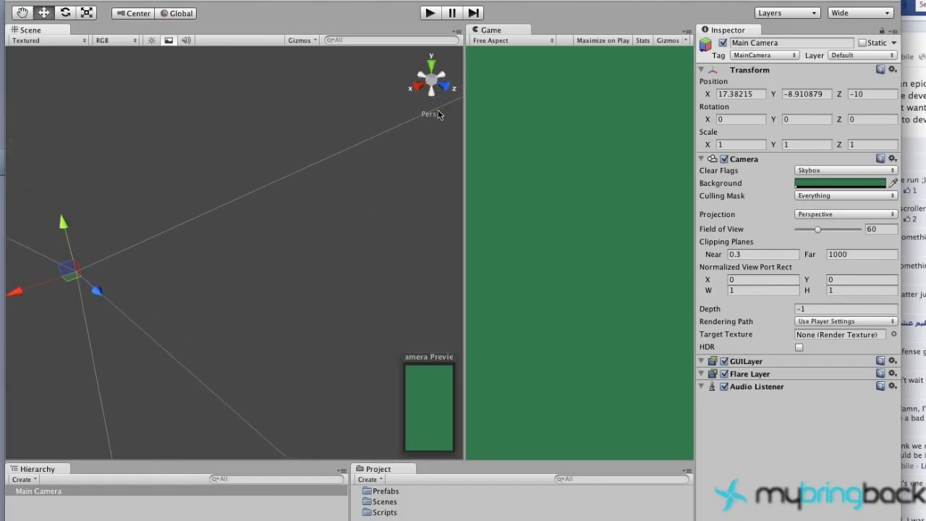
pyautogui.click(419, 85)
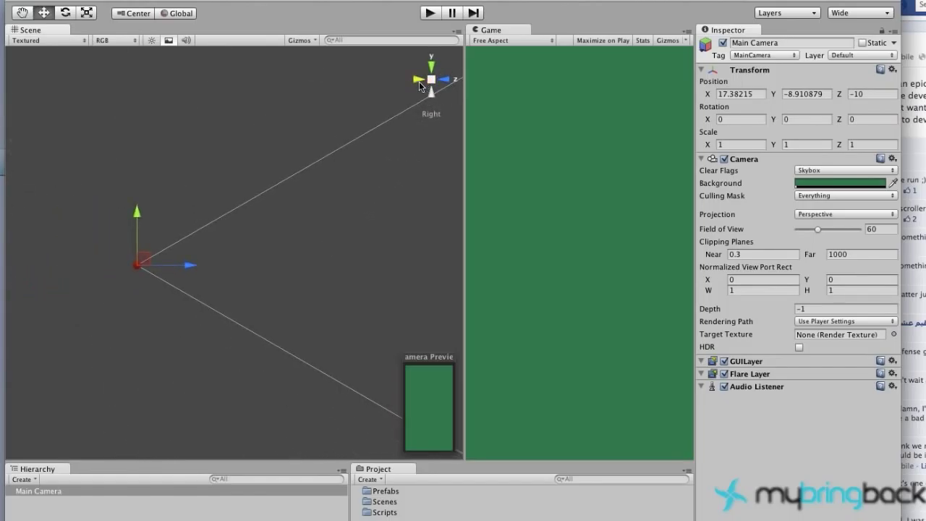
pyautogui.click(419, 81)
pyautogui.moveTo(415, 210); pyautogui.dragTo(327, 302)
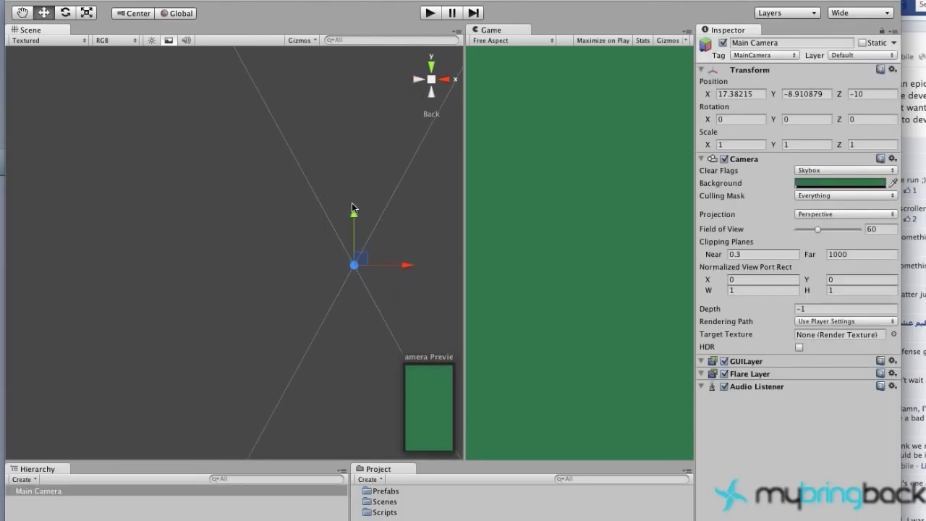
pyautogui.keyDown('alt'); pyautogui.moveTo(352, 208); pyautogui.dragTo(219, 273); pyautogui.keyUp('alt')
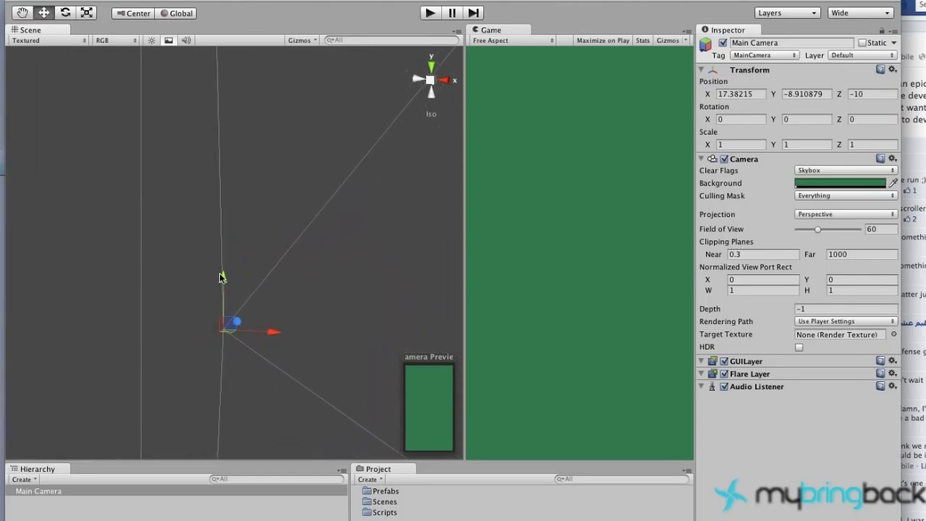
pyautogui.click(418, 79)
pyautogui.click(441, 80)
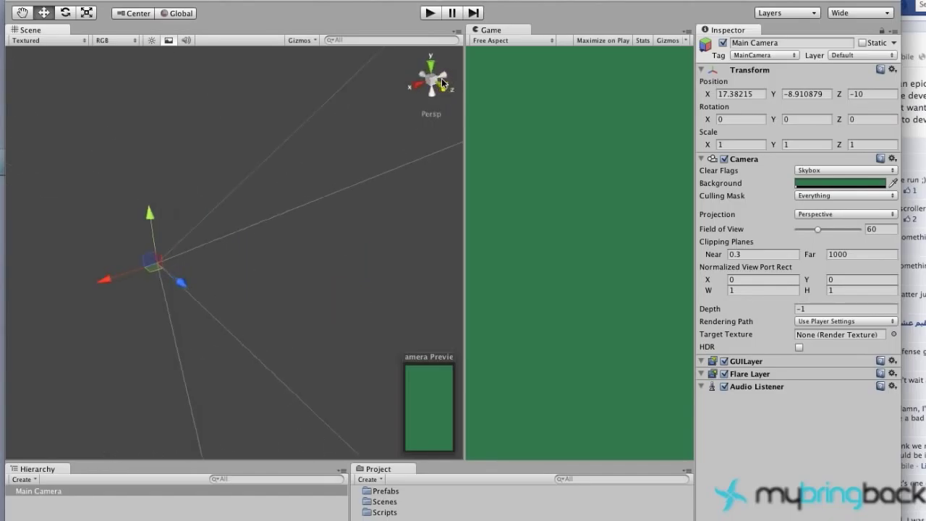
pyautogui.click(442, 84)
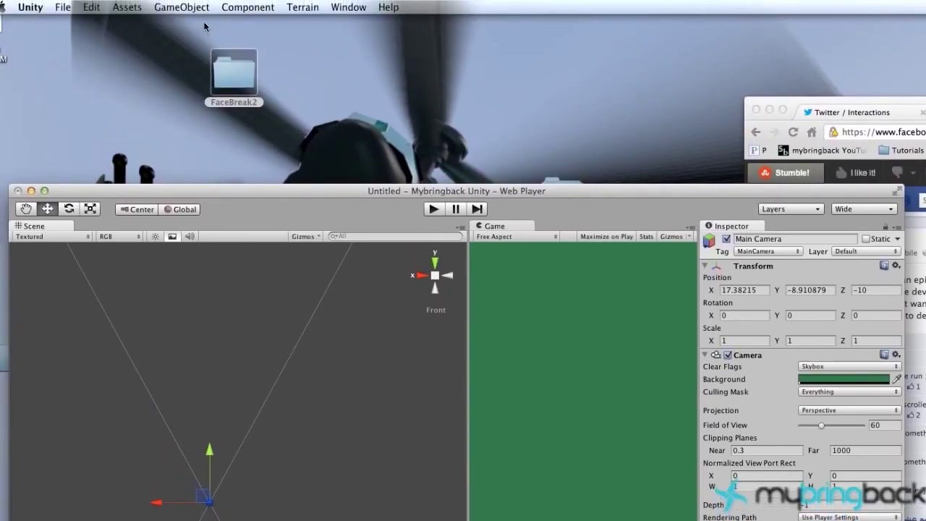
# Step: Create a sphere game object and frame it in the Scene view
pyautogui.click(184, 9)
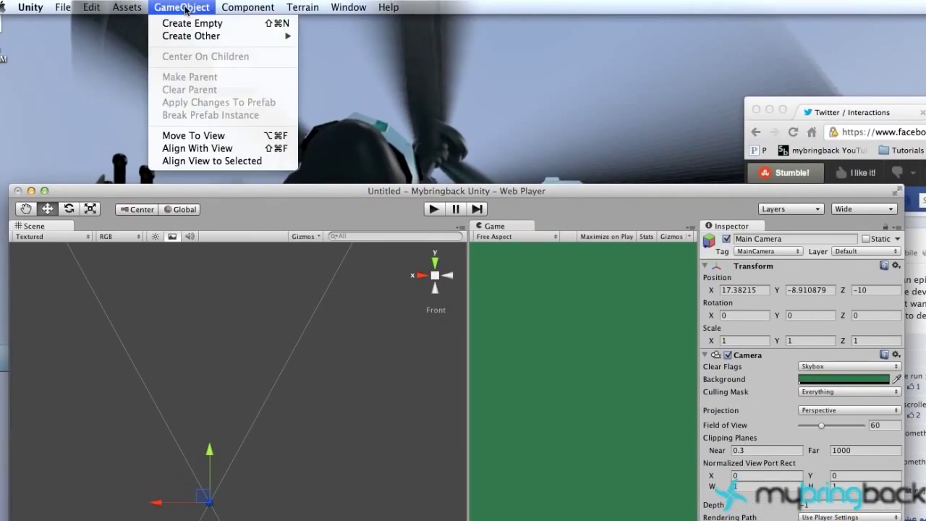
pyautogui.moveTo(193, 38)
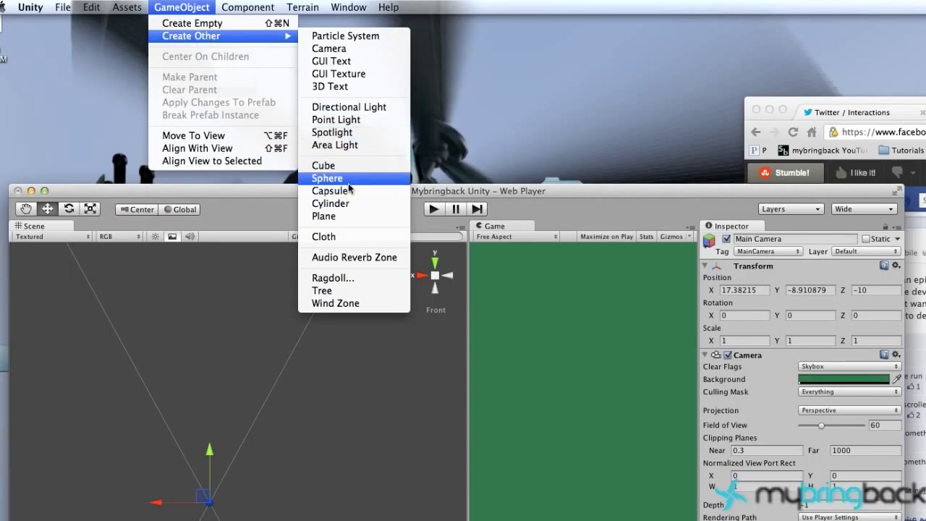
pyautogui.click(327, 178)
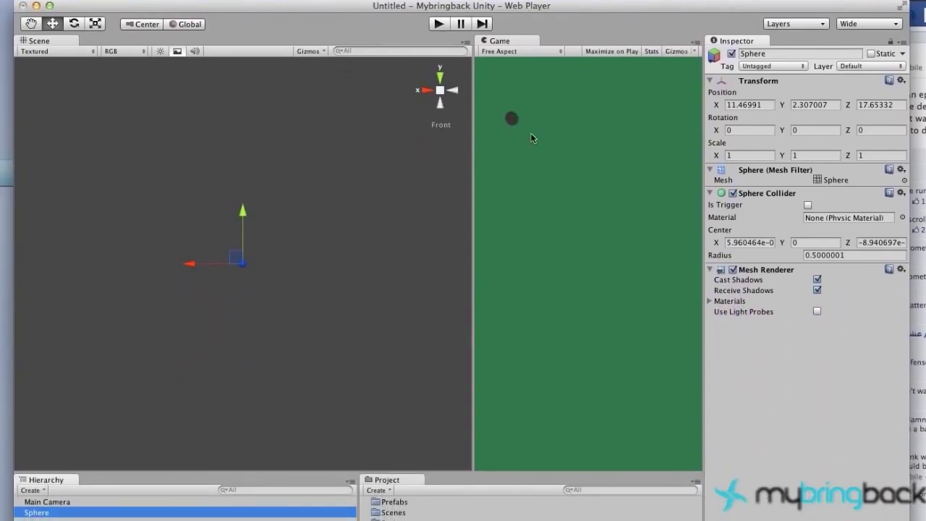
pyautogui.click(511, 124)
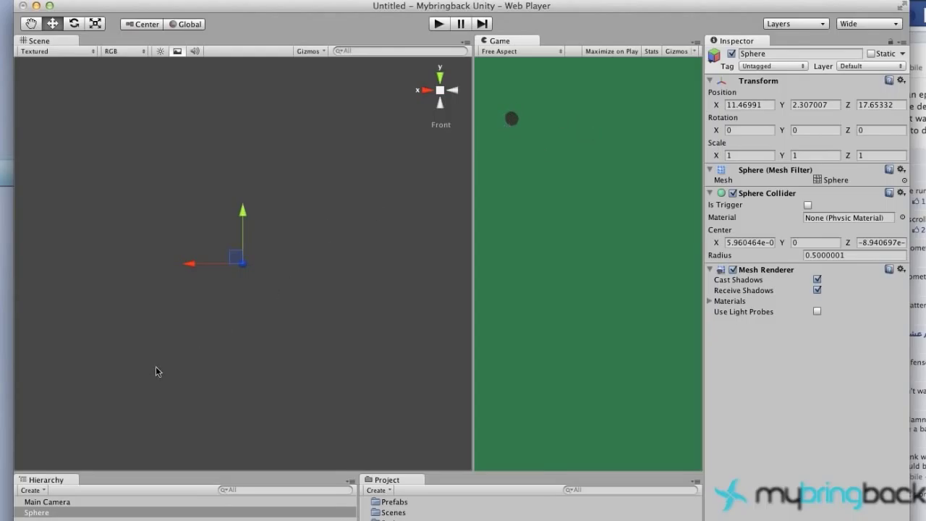
pyautogui.doubleClick(36, 512)
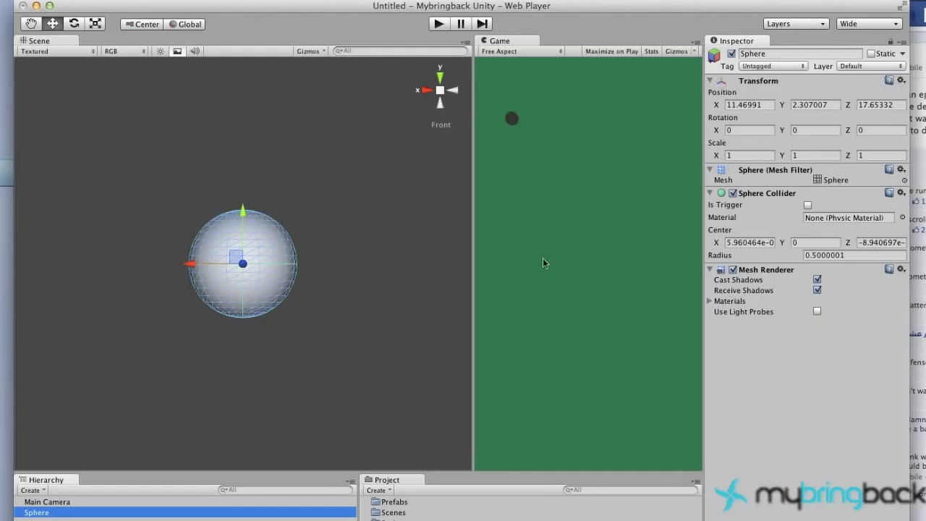
# Step: Rename the sphere as Player
pyautogui.click(800, 52)
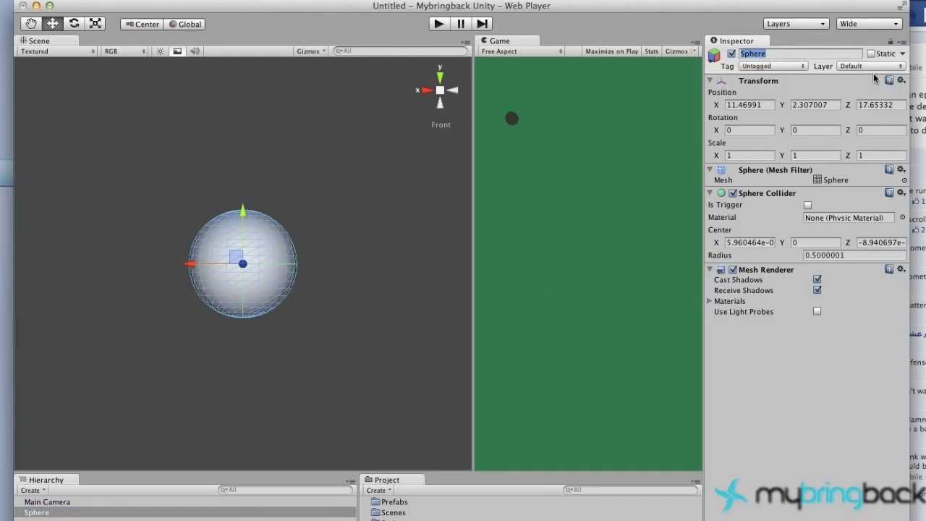
pyautogui.write('Player')
pyautogui.press('Return')
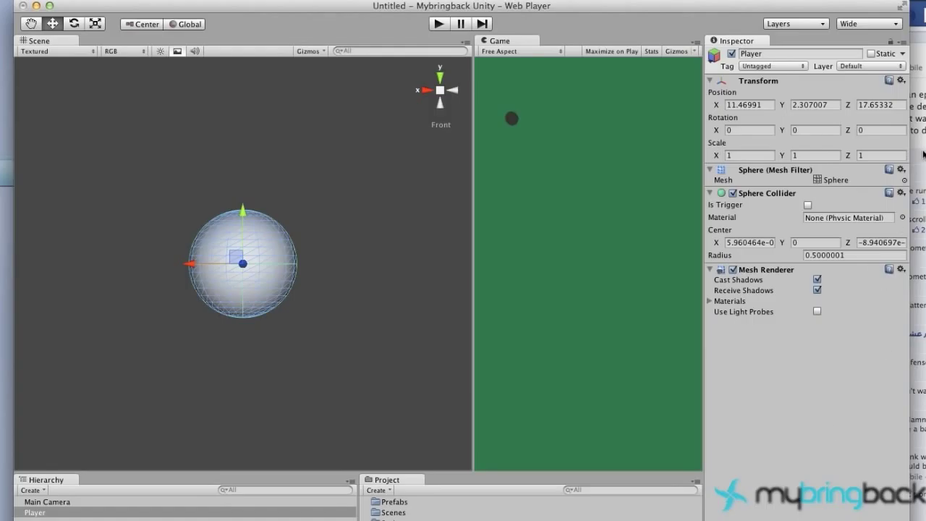
# Step: Place the Player at the world origin by setting its position to X 0, Y 0, Z 0
pyautogui.click(872, 103)
pyautogui.write('0')
pyautogui.click(837, 105)
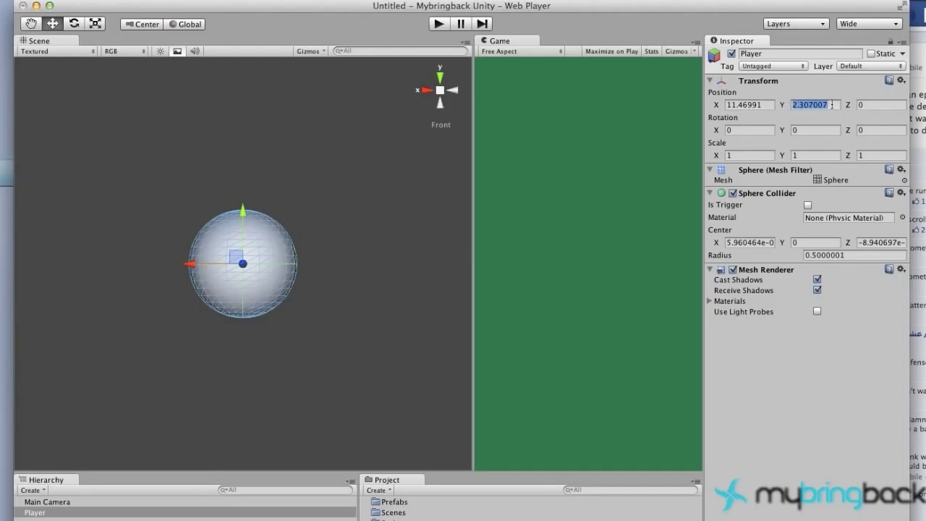
pyautogui.write('0')
pyautogui.click(721, 106)
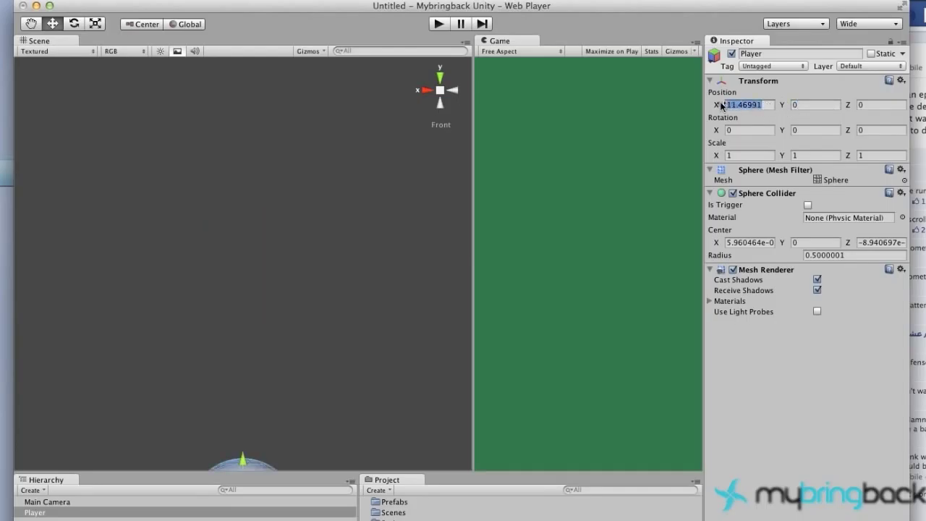
pyautogui.write('0')
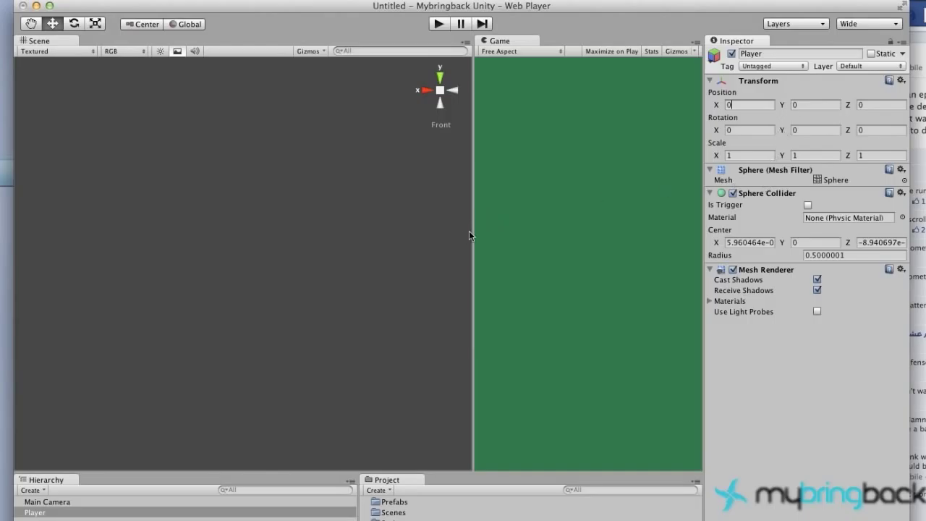
pyautogui.moveTo(471, 235); pyautogui.dragTo(182, 241)
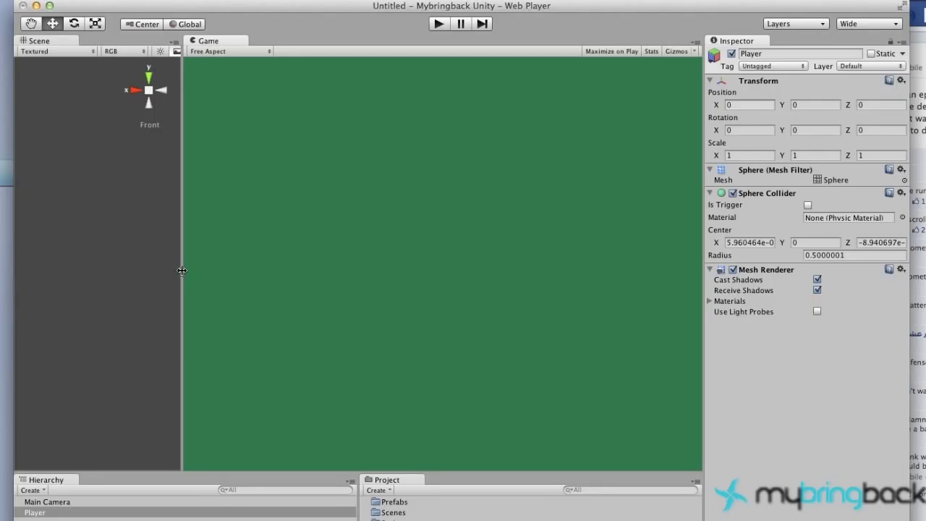
pyautogui.moveTo(182, 271); pyautogui.dragTo(459, 260)
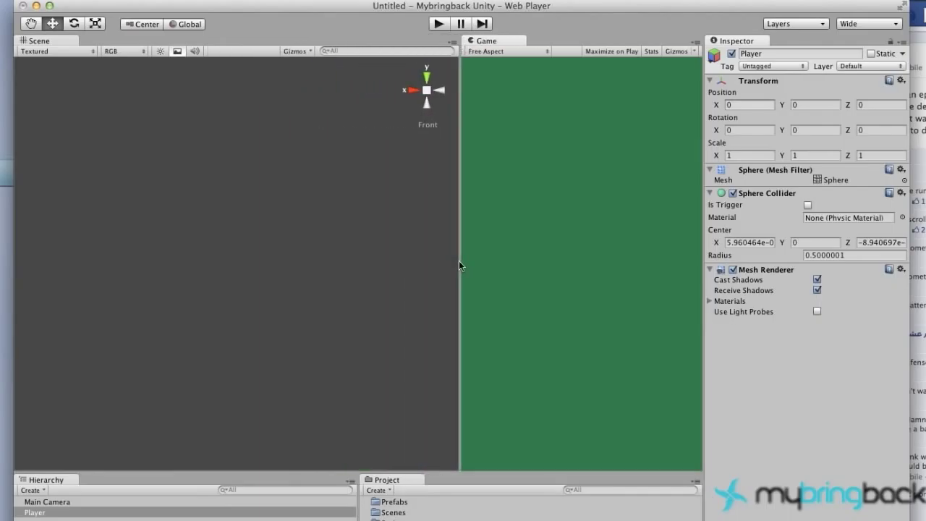
# Step: Set the Main Camera's X position to 0 and deselect it
pyautogui.click(94, 502)
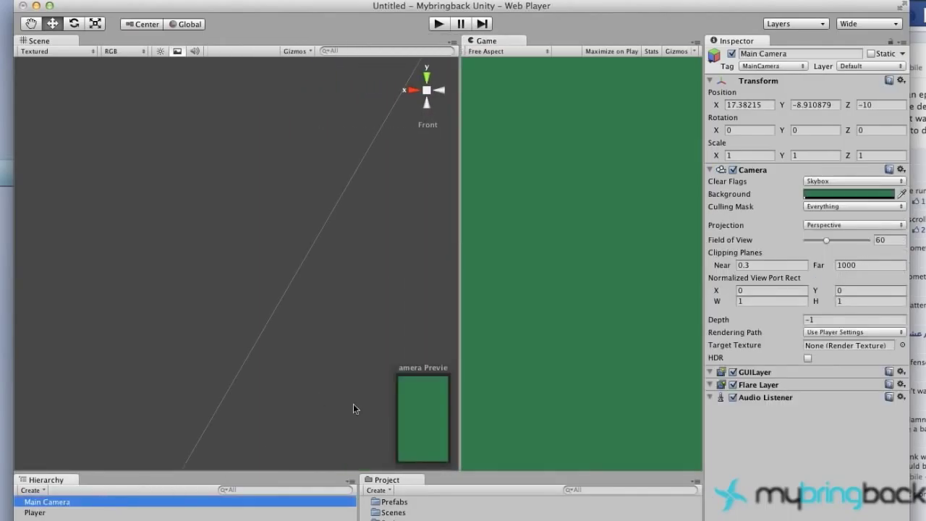
pyautogui.click(763, 107)
pyautogui.click(763, 106)
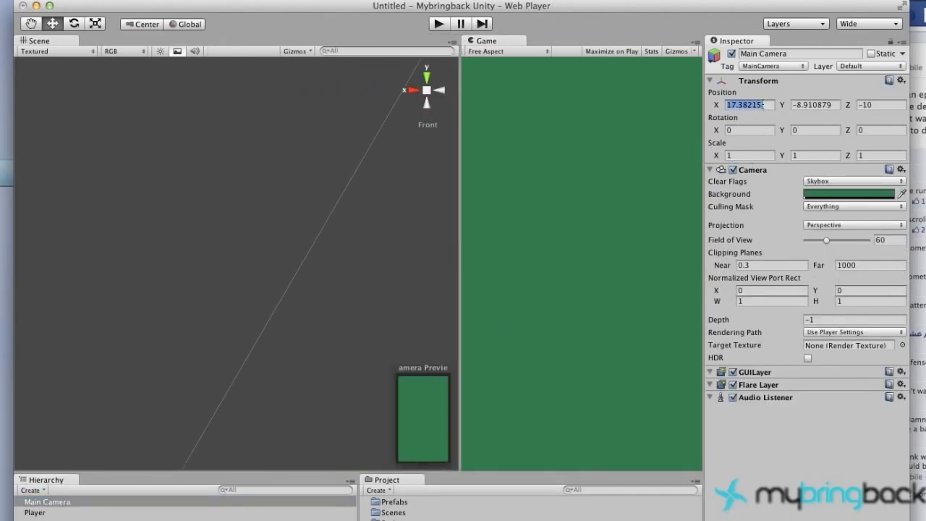
pyautogui.write('0')
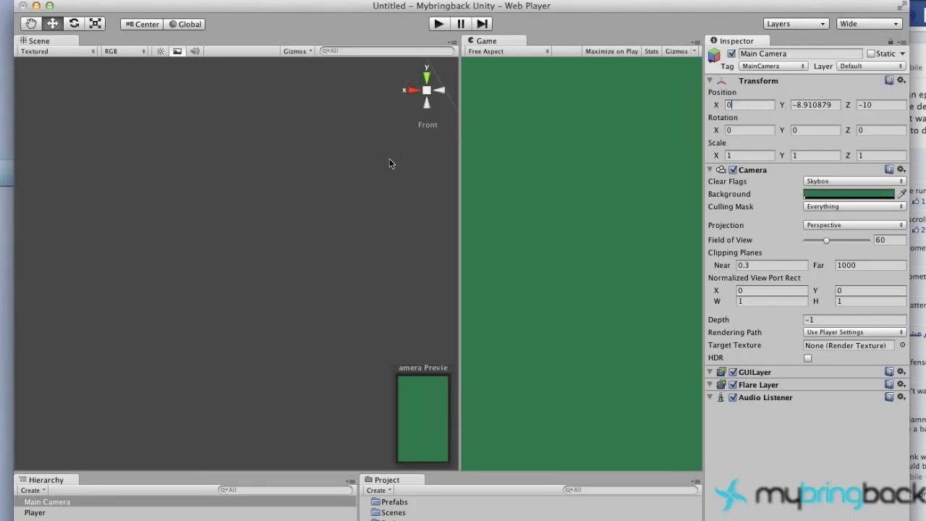
pyautogui.click(309, 231)
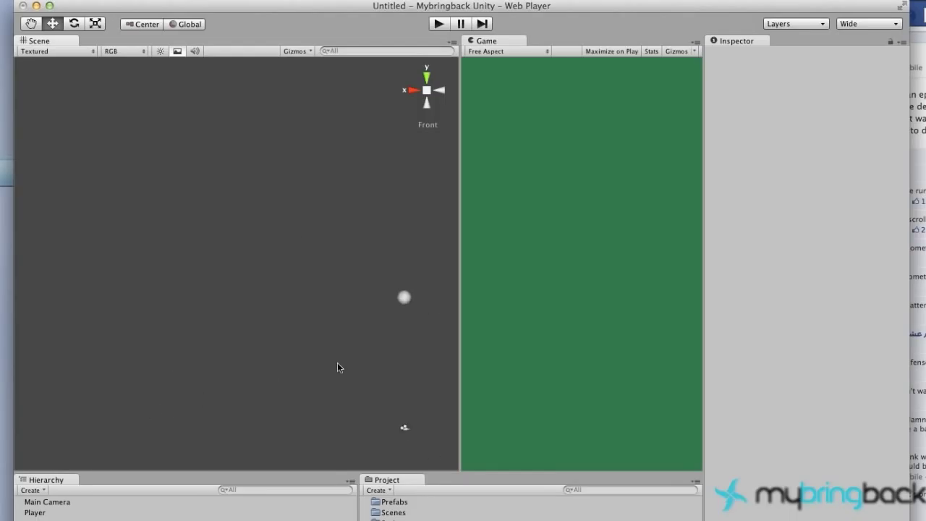
# Step: Raise the Main Camera to the Player's height and set its Y position to 0
pyautogui.click(40, 502)
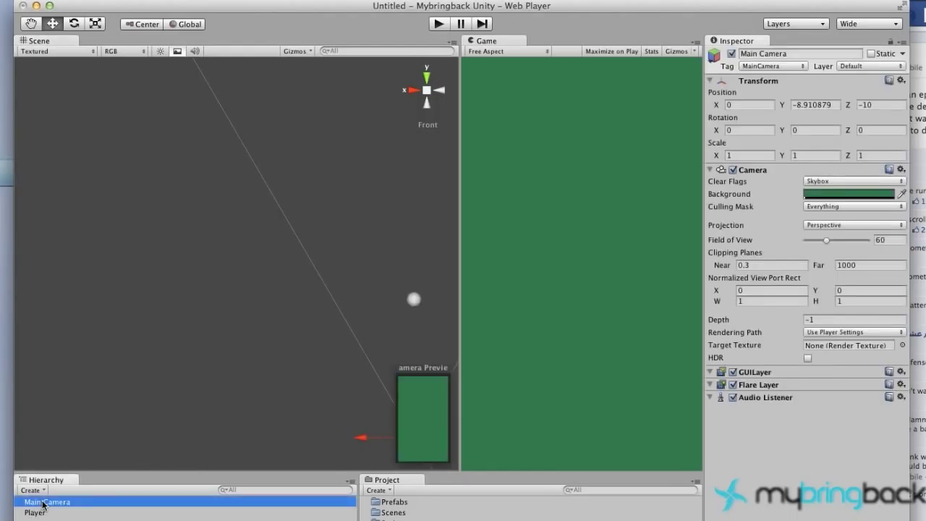
pyautogui.moveTo(381, 385); pyautogui.dragTo(152, 320, button='middle')
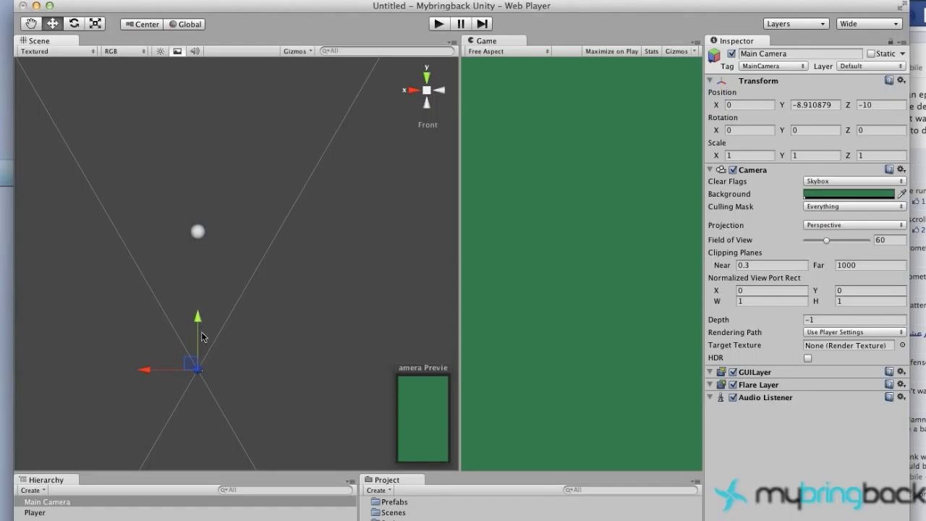
pyautogui.moveTo(202, 326); pyautogui.dragTo(222, 152)
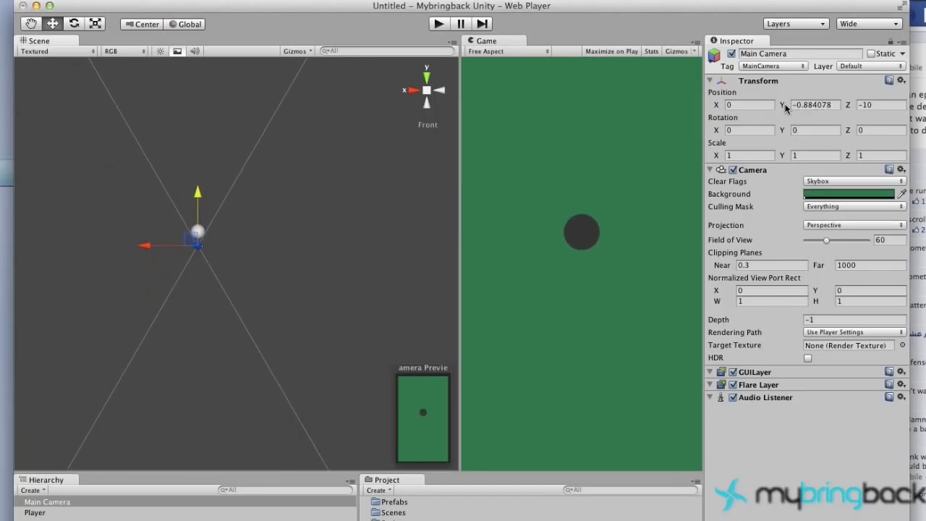
pyautogui.click(810, 105)
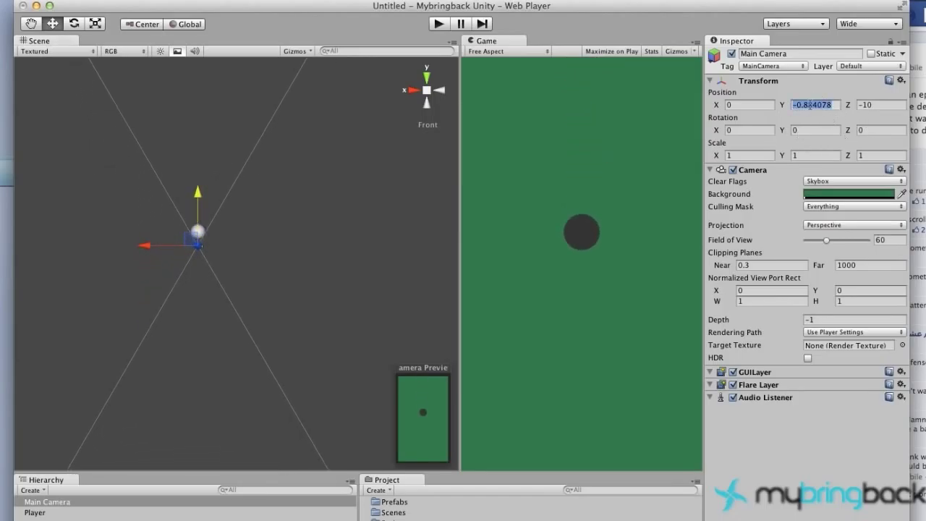
pyautogui.write('0')
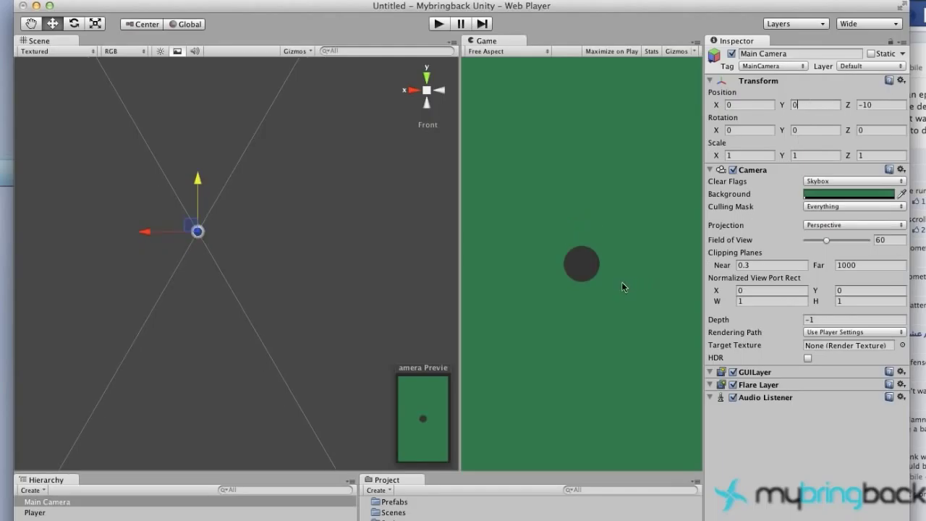
# Step: From the top view, move the Main Camera toward the Player to about Z -2.75, and back to about Z -6.42
pyautogui.click(860, 106)
pyautogui.click(428, 81)
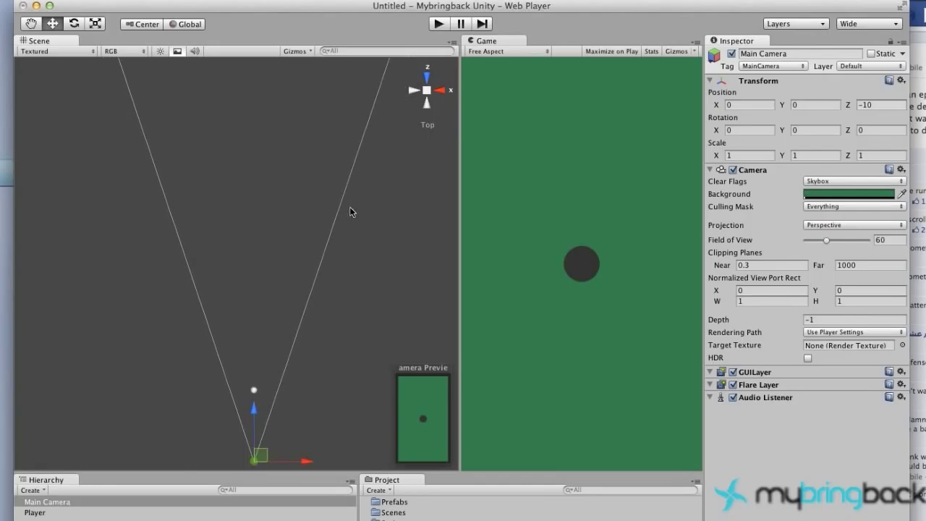
pyautogui.moveTo(282, 238); pyautogui.dragTo(268, 170, button='middle')
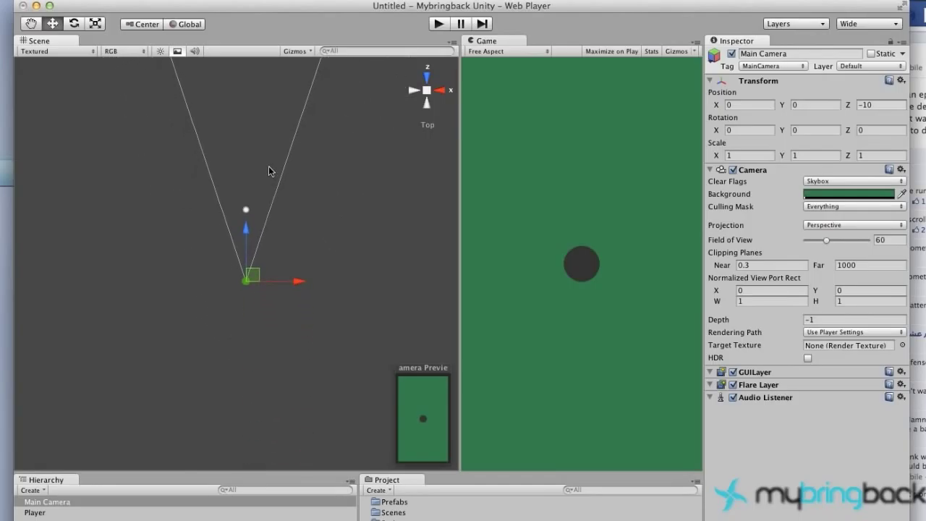
pyautogui.scroll(3, 270, 206)
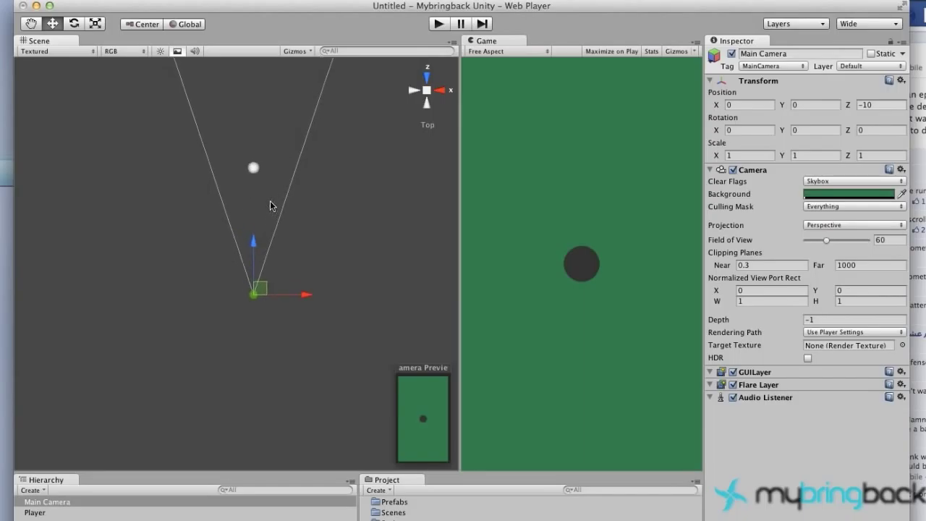
pyautogui.scroll(3, 271, 206)
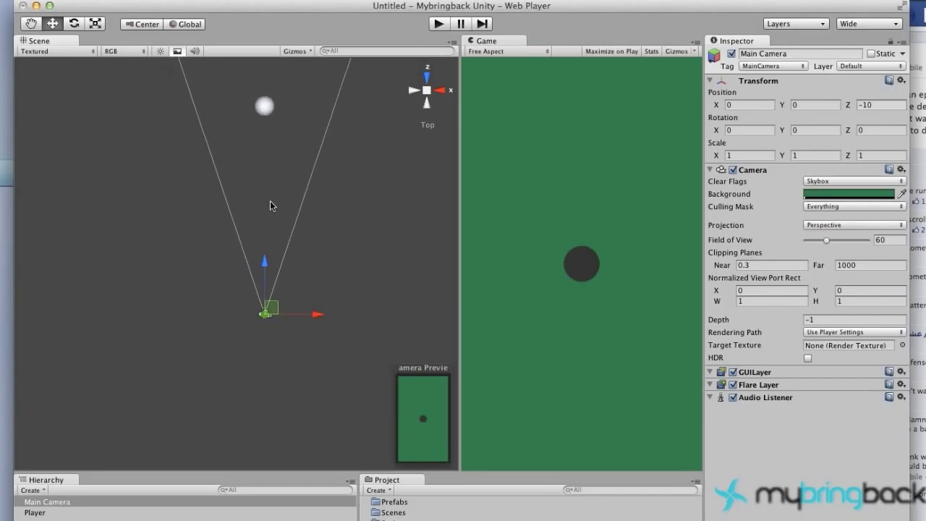
pyautogui.moveTo(270, 206); pyautogui.dragTo(258, 264, button='middle')
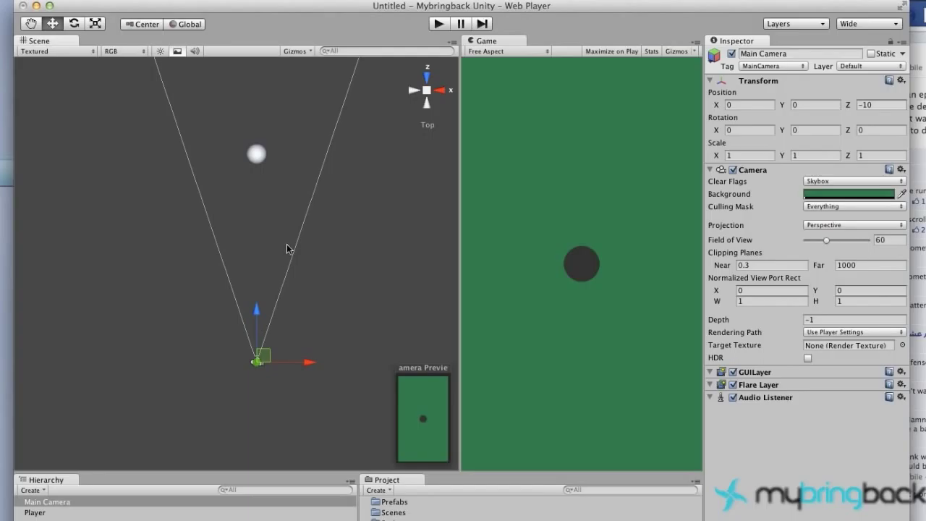
pyautogui.moveTo(262, 308); pyautogui.dragTo(267, 113)
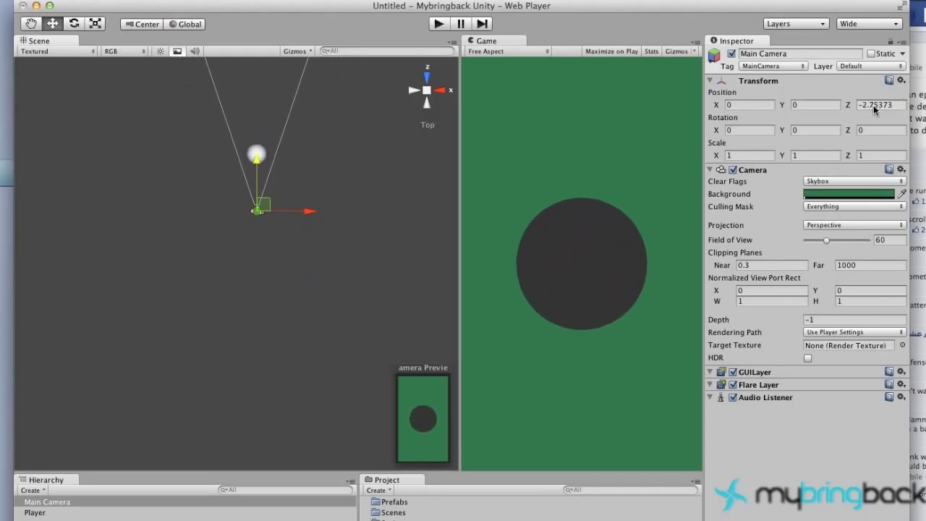
pyautogui.moveTo(256, 162); pyautogui.dragTo(264, 252)
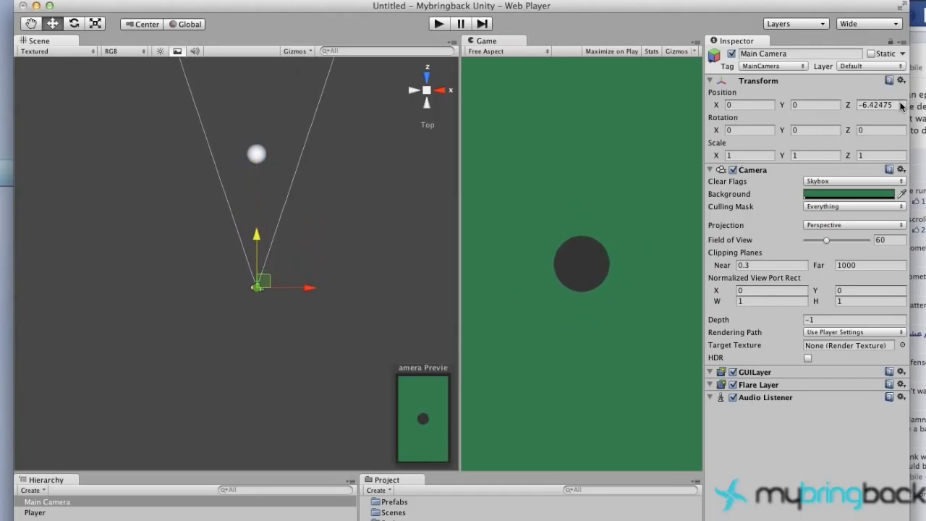
# Step: Set the Main Camera's Z position to -10
pyautogui.click(865, 108)
pyautogui.write('-10')
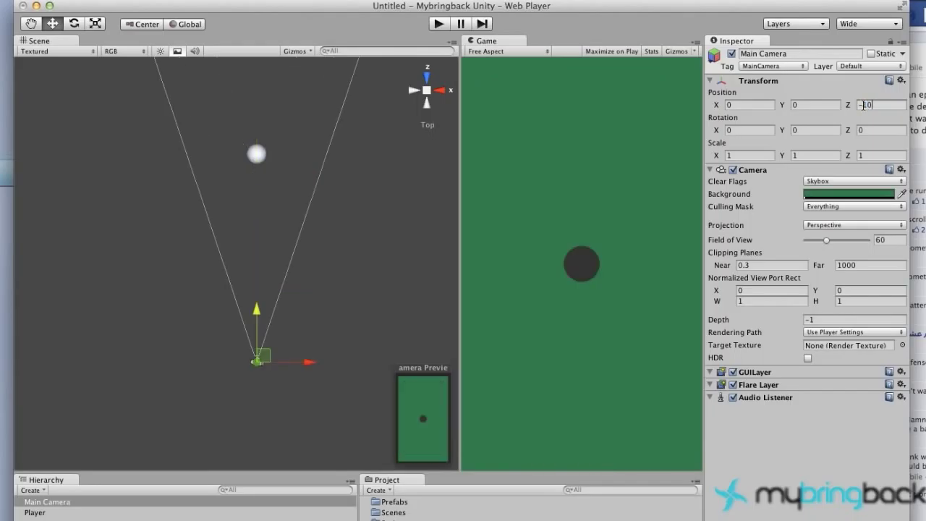
pyautogui.press('Return')
# Step: Focus on the Player, orbit around it to a side view, and select the Main Camera to examine its view cone around the sphere
pyautogui.click(257, 156)
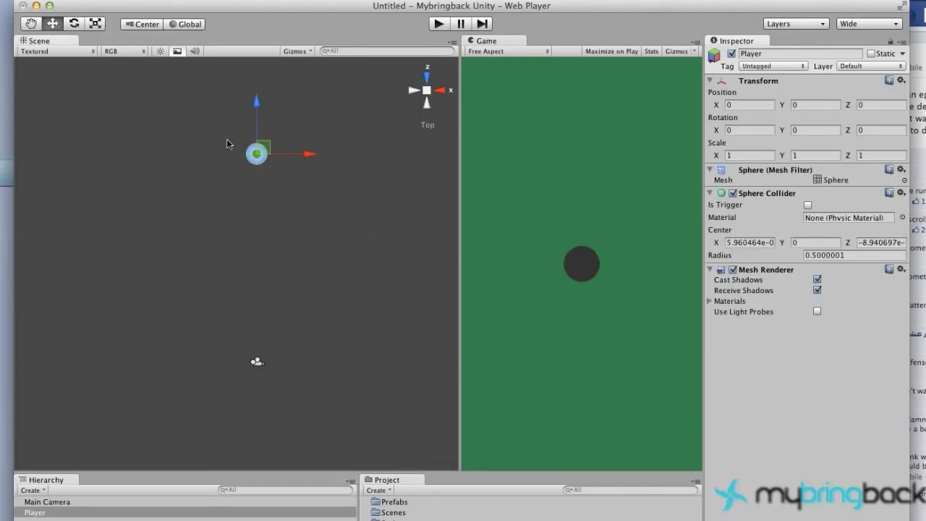
pyautogui.press('f')
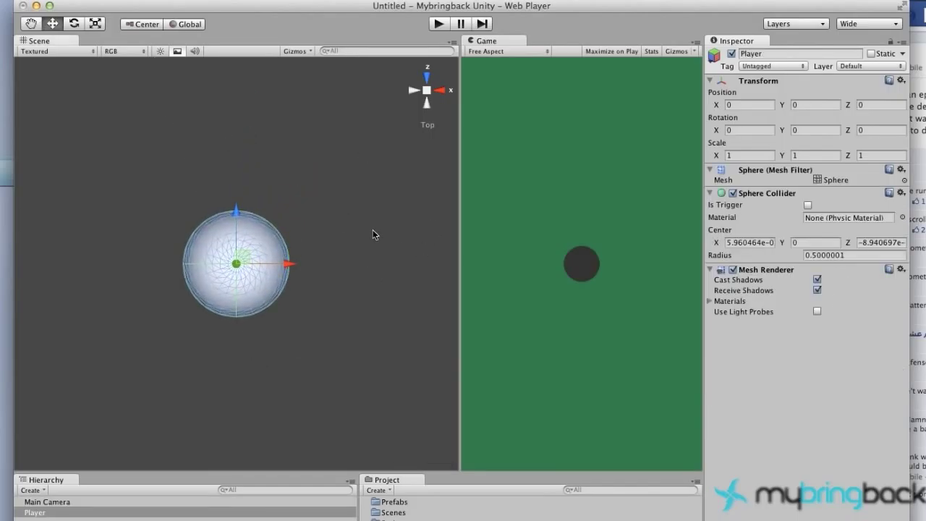
pyautogui.keyDown('alt'); pyautogui.moveTo(372, 229); pyautogui.dragTo(104, 169); pyautogui.keyUp('alt')
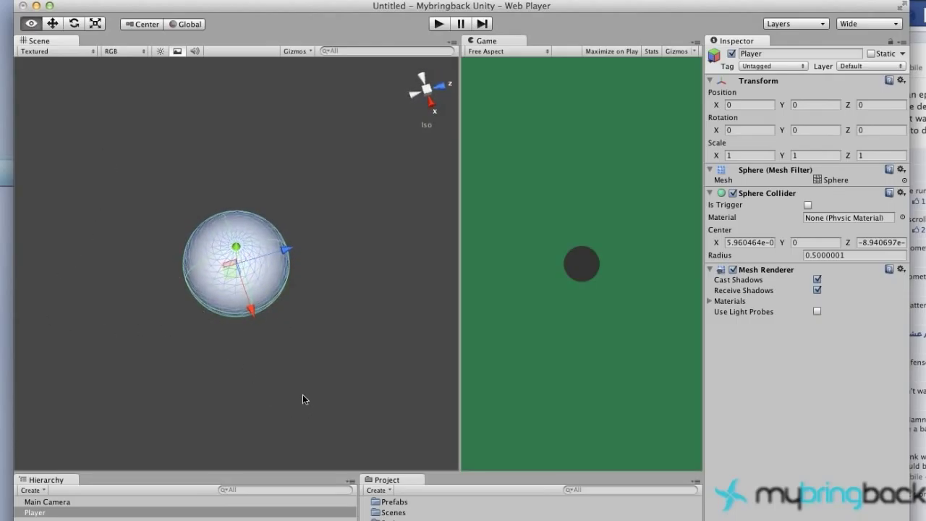
pyautogui.keyDown('alt'); pyautogui.moveTo(306, 398); pyautogui.dragTo(69, 142); pyautogui.keyUp('alt')
pyautogui.keyDown('alt'); pyautogui.moveTo(337, 251); pyautogui.dragTo(272, 384); pyautogui.keyUp('alt')
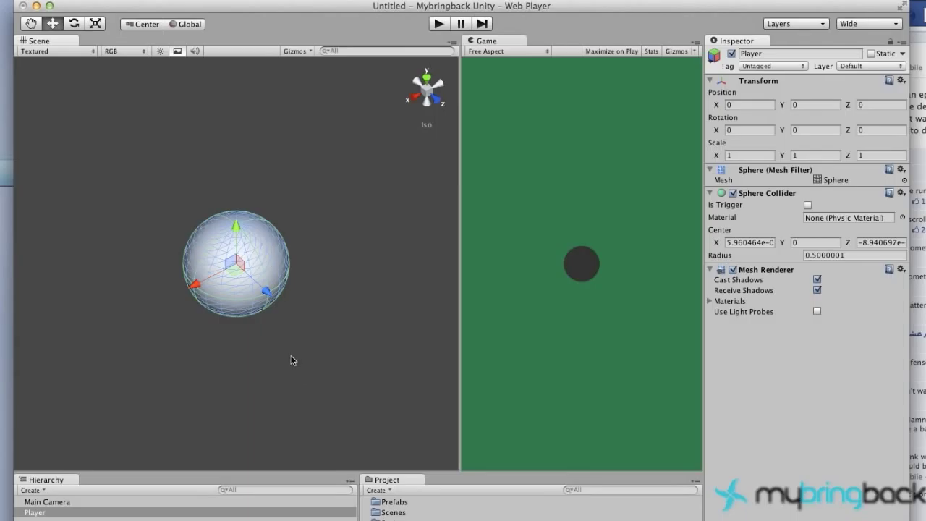
pyautogui.keyDown('alt'); pyautogui.moveTo(288, 366); pyautogui.dragTo(504, 317); pyautogui.keyUp('alt')
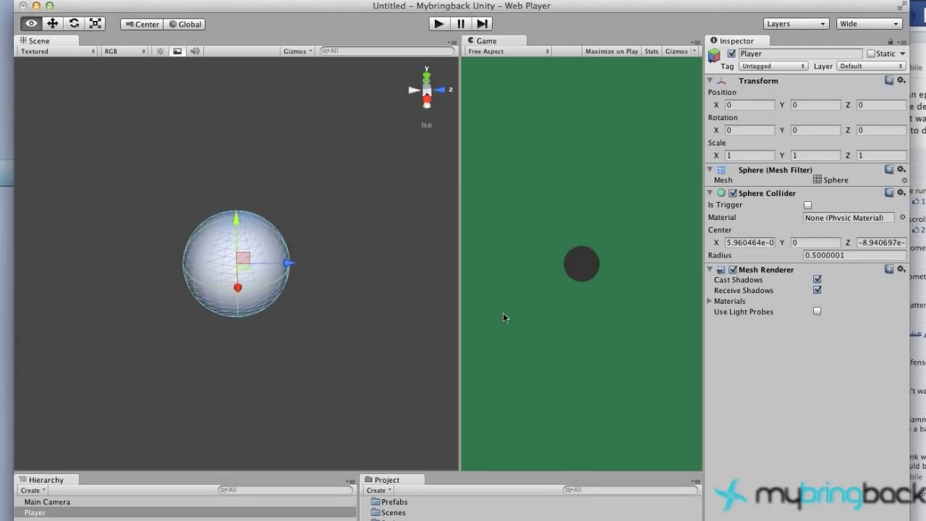
pyautogui.keyDown('alt'); pyautogui.moveTo(282, 367); pyautogui.dragTo(275, 271); pyautogui.keyUp('alt')
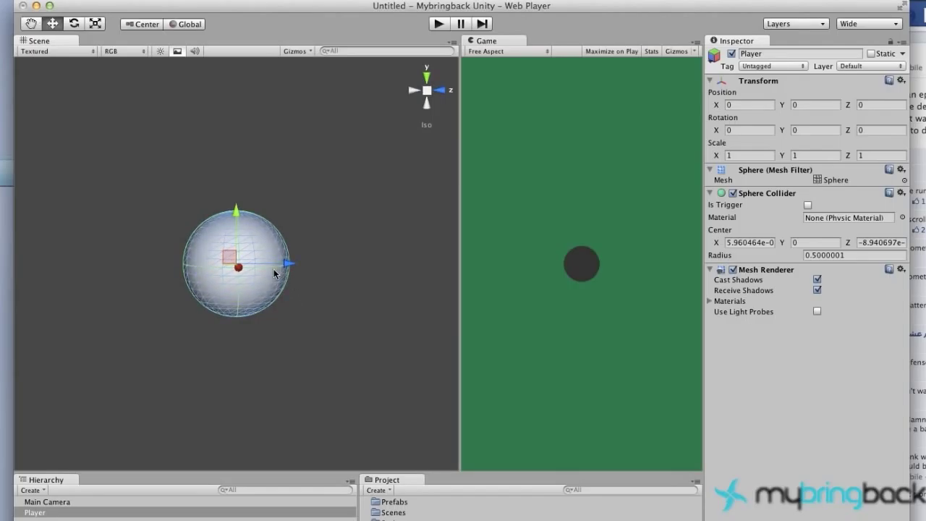
pyautogui.scroll(-10, 275, 274)
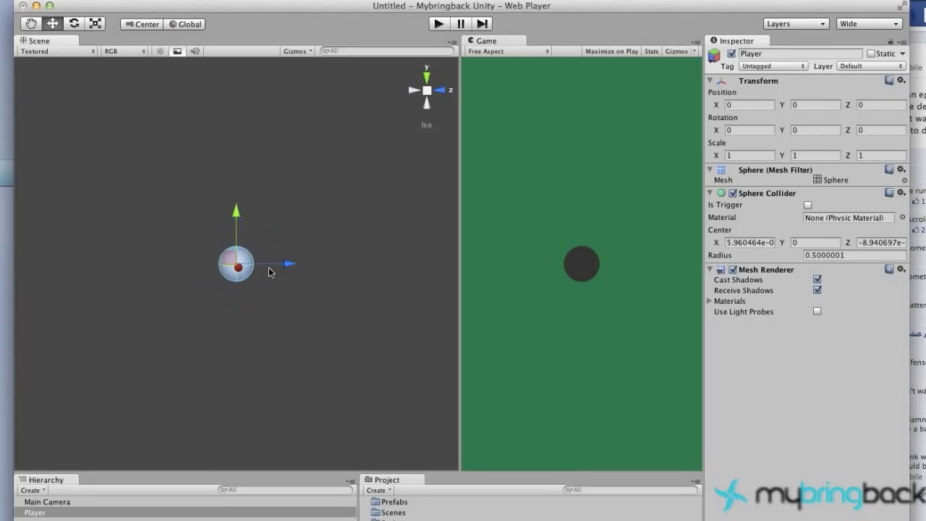
pyautogui.click(382, 227)
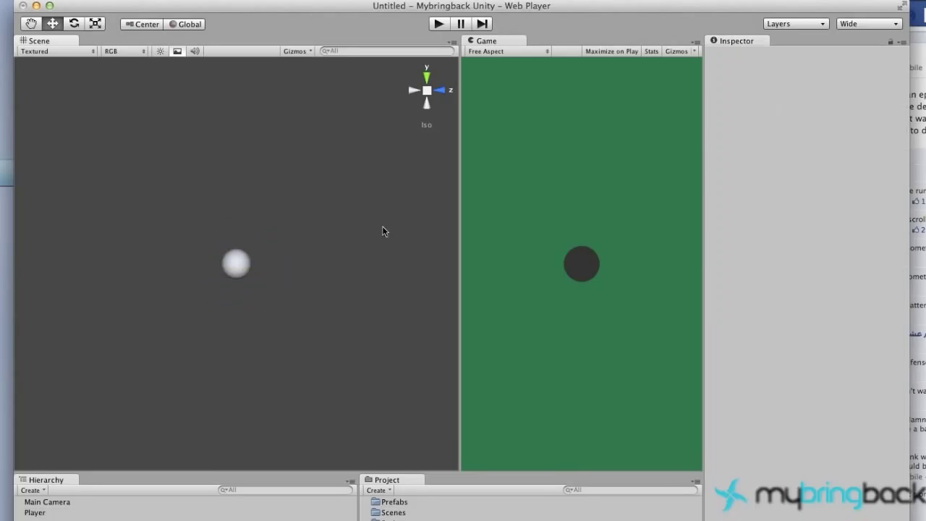
pyautogui.click(58, 501)
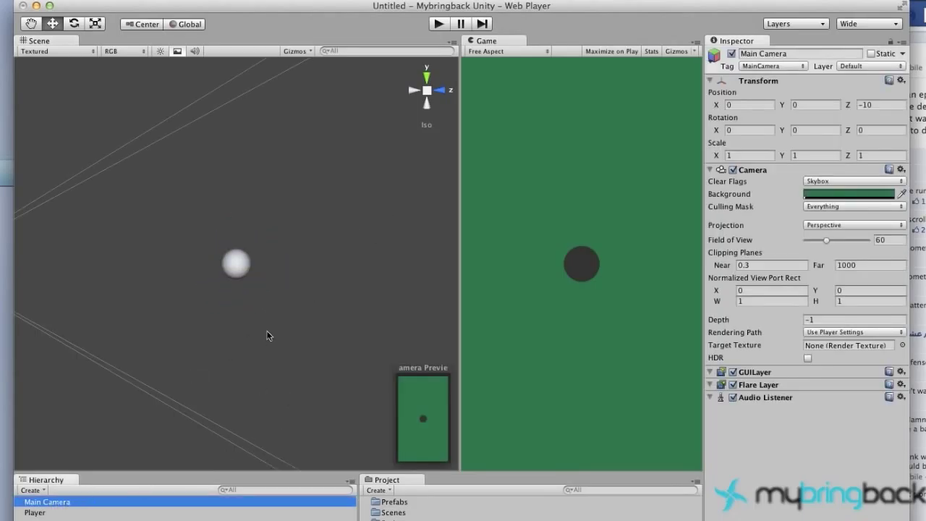